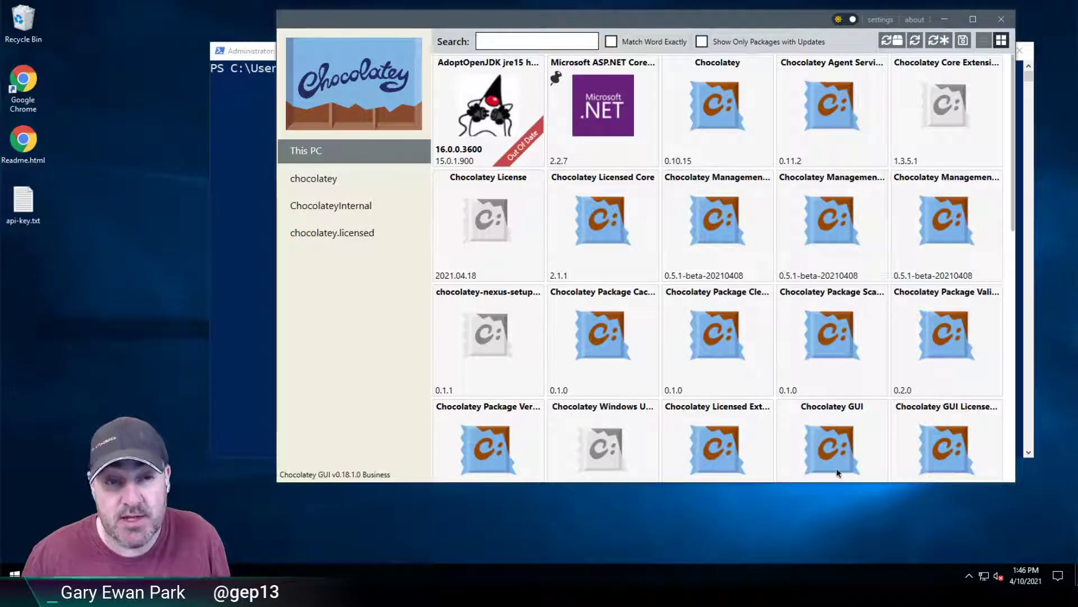
Step: Check the empty DefaultSourceName value in Chocolatey GUI settings, then close the app and return to PowerShell
click(881, 21)
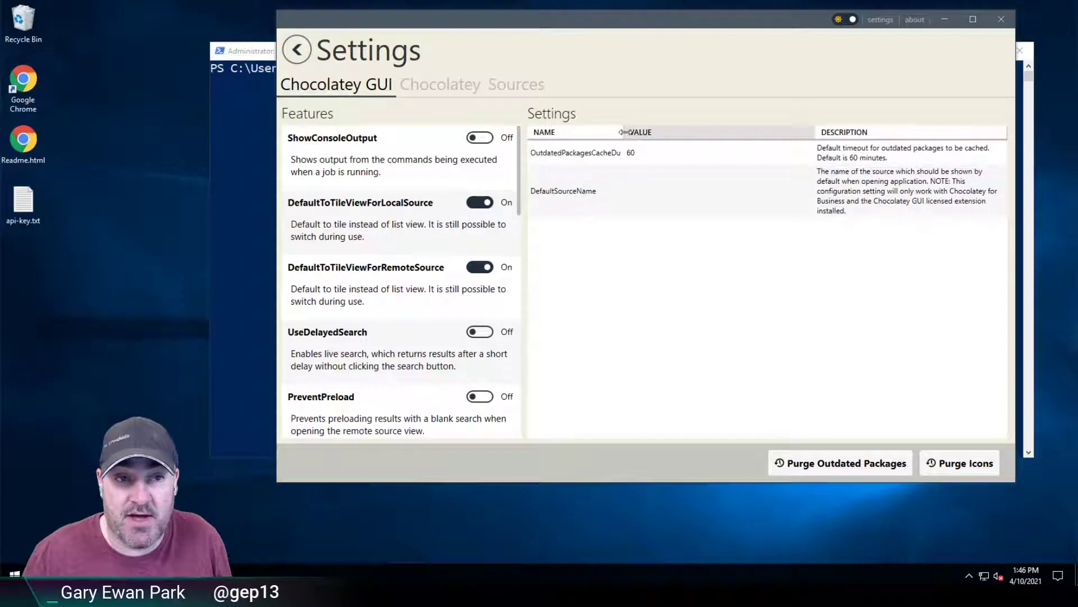
drag(624, 133, 688, 132)
click(625, 160)
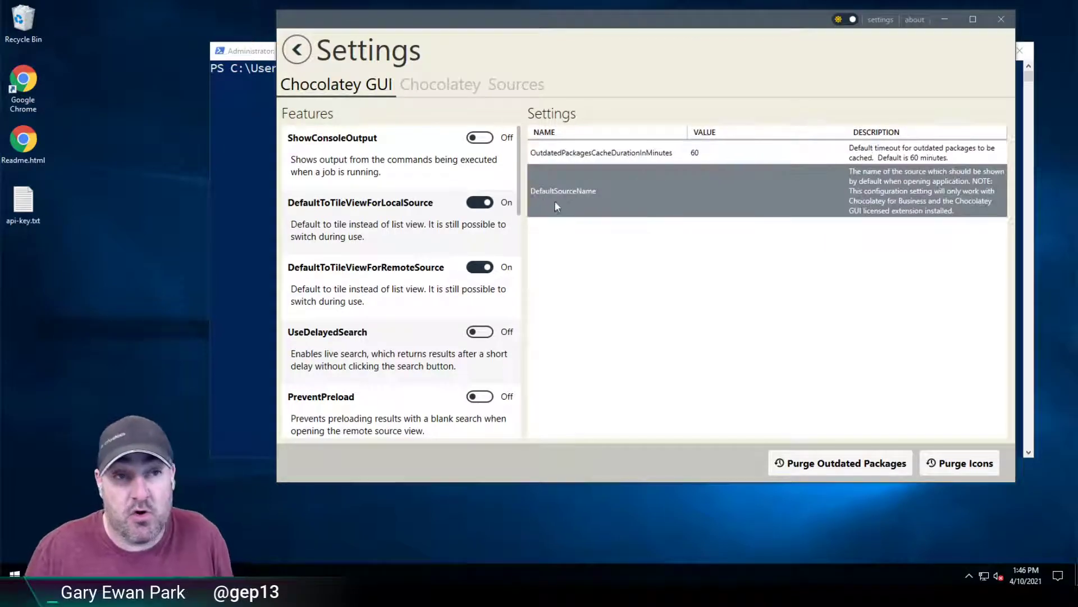
click(701, 190)
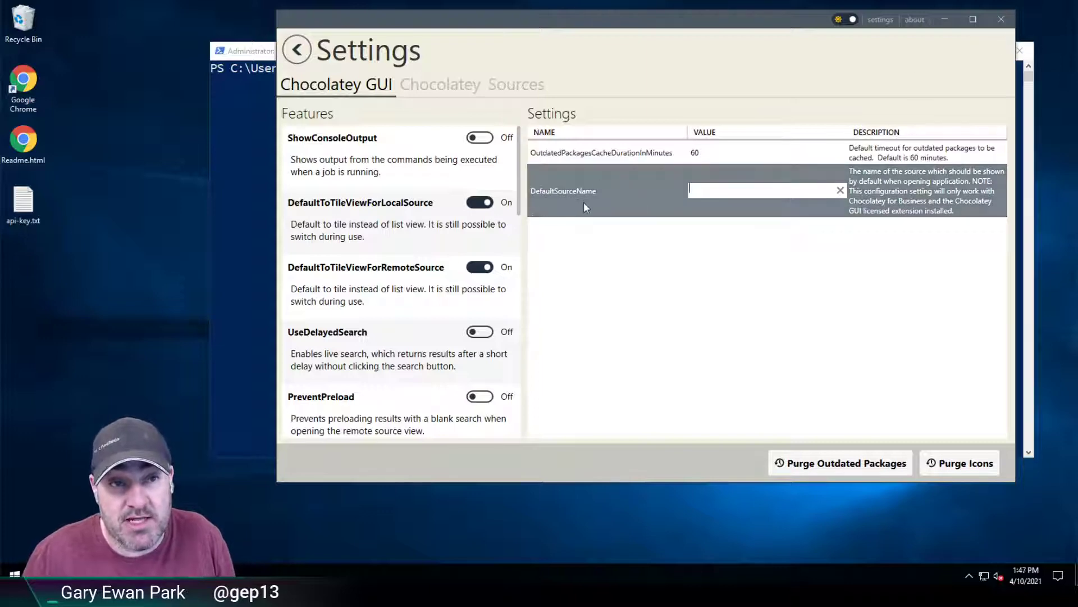
click(1002, 23)
click(693, 187)
Step: Run 'chocolateyguicli config list' and widen the console to view all settings
text(chocolateyguicli )
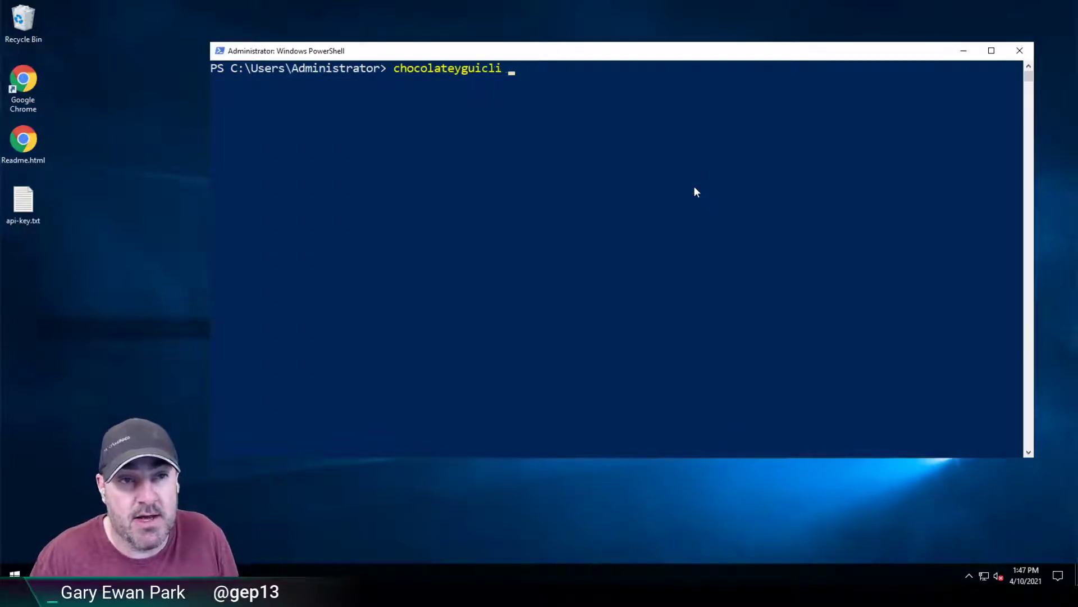
text(config list)
key(Return)
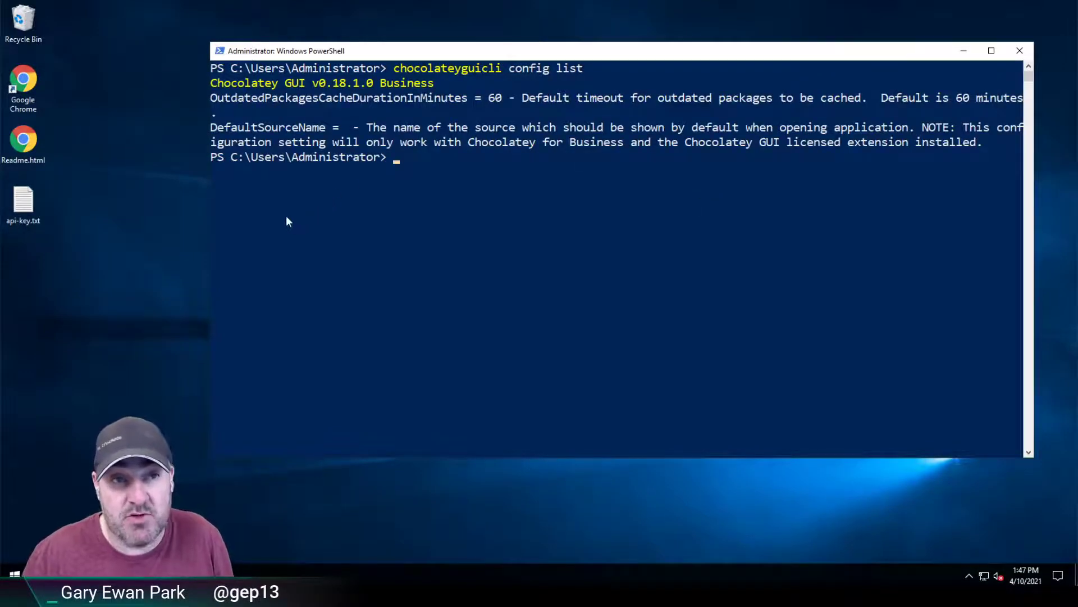
drag(209, 198, 79, 200)
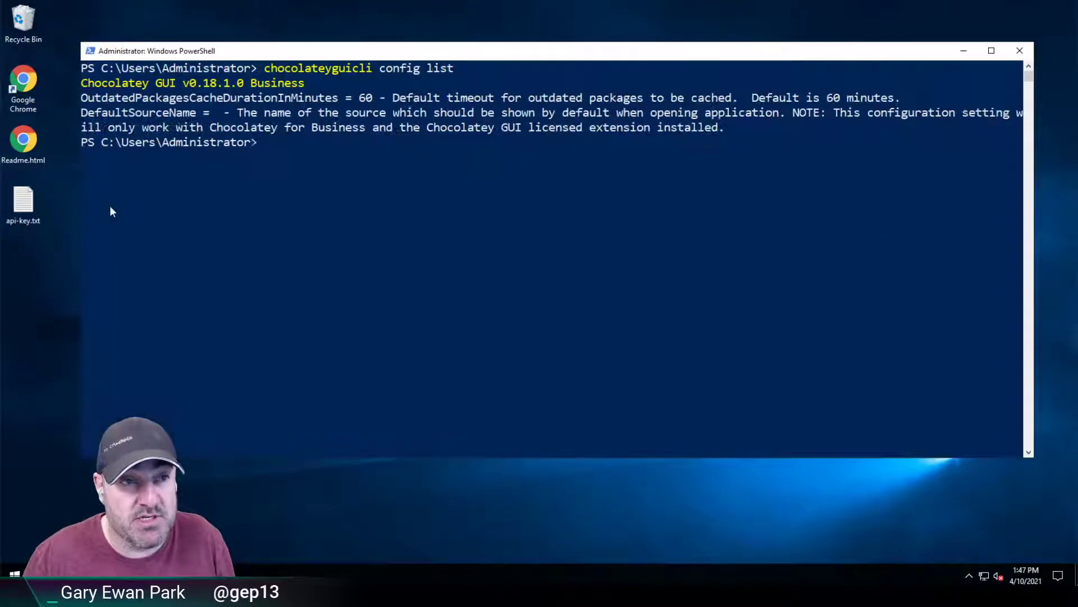
drag(337, 51, 550, 57)
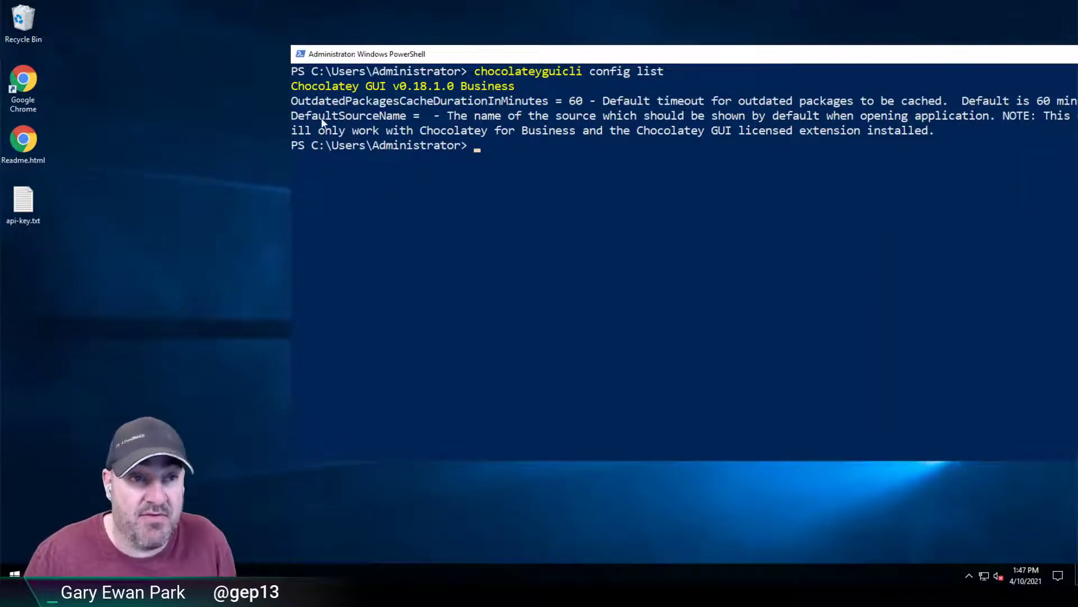
Step: Show the help for the config command with 'chocolateyguicli config -h'
key(Up)
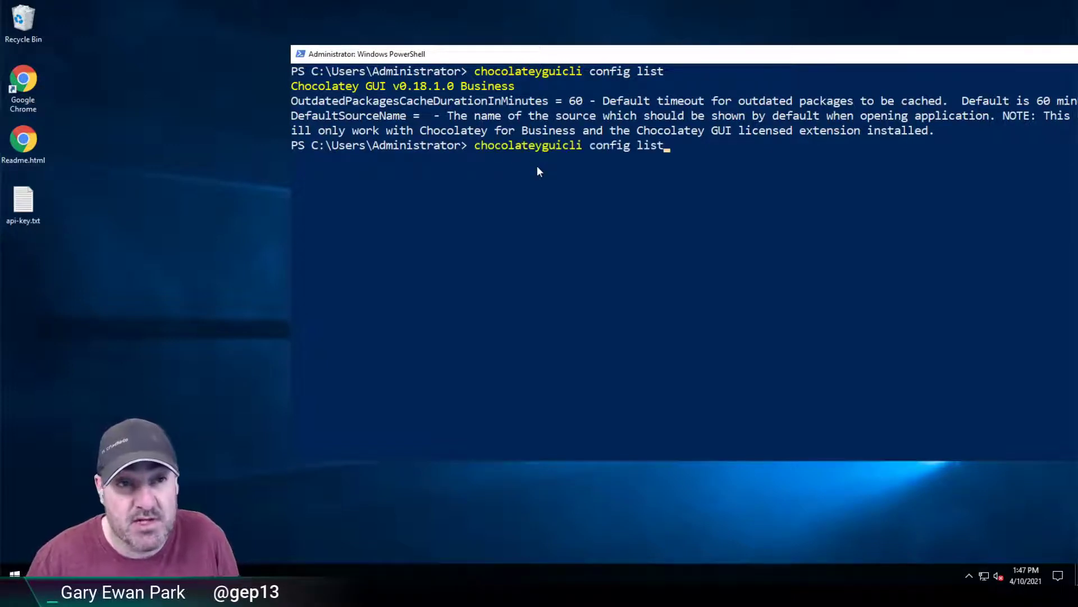
key(BackSpace)
key(BackSpace)
key(BackSpace)
key(BackSpace)
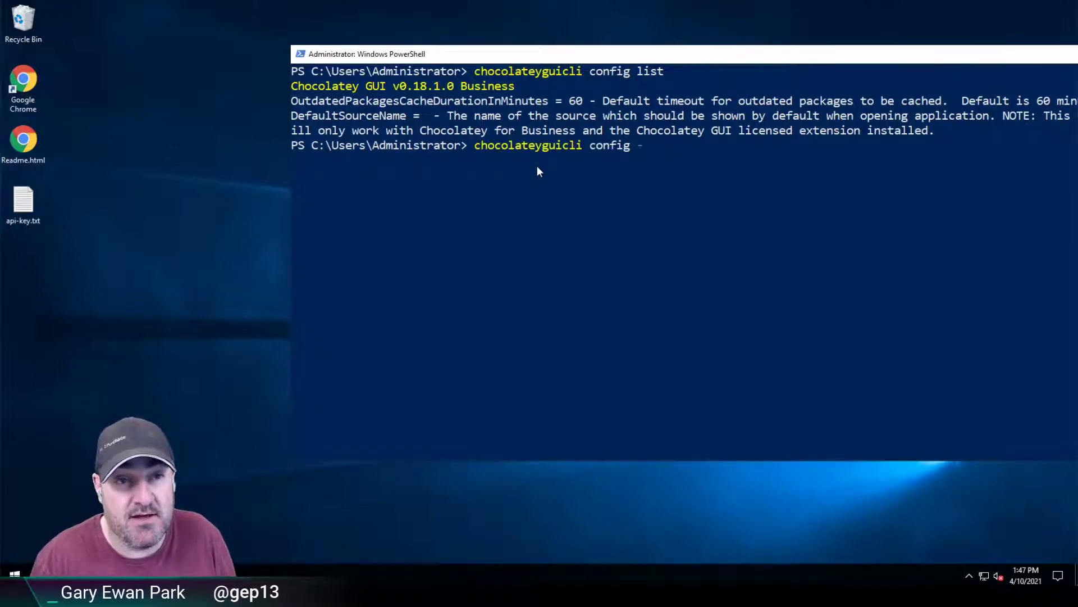
text(-h)
key(Return)
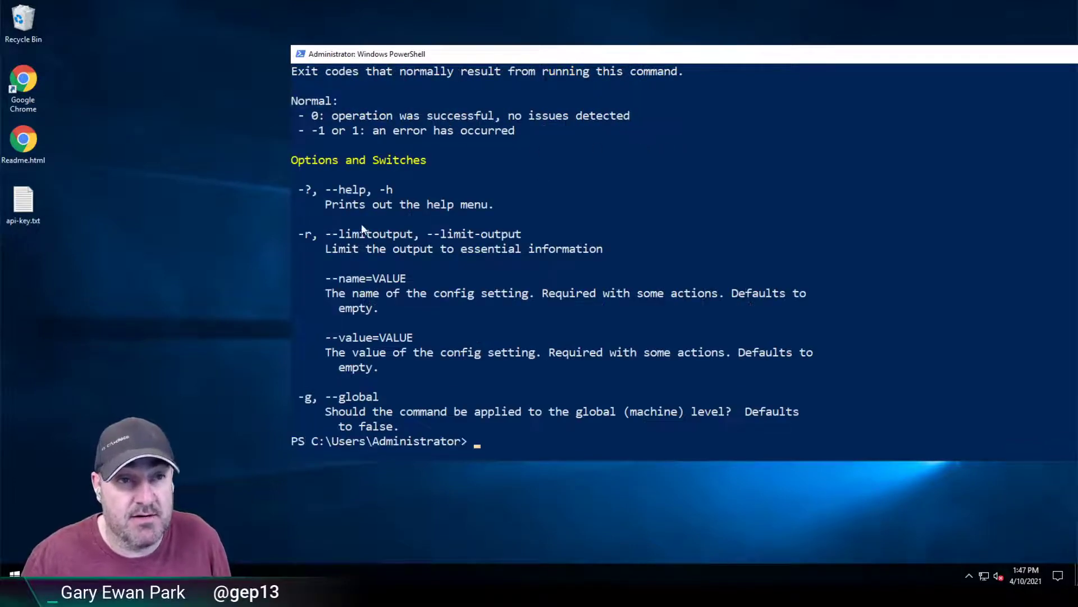
Step: Highlight the get, set and unset examples, including the set example using --value
scroll(382, 190, up, 5)
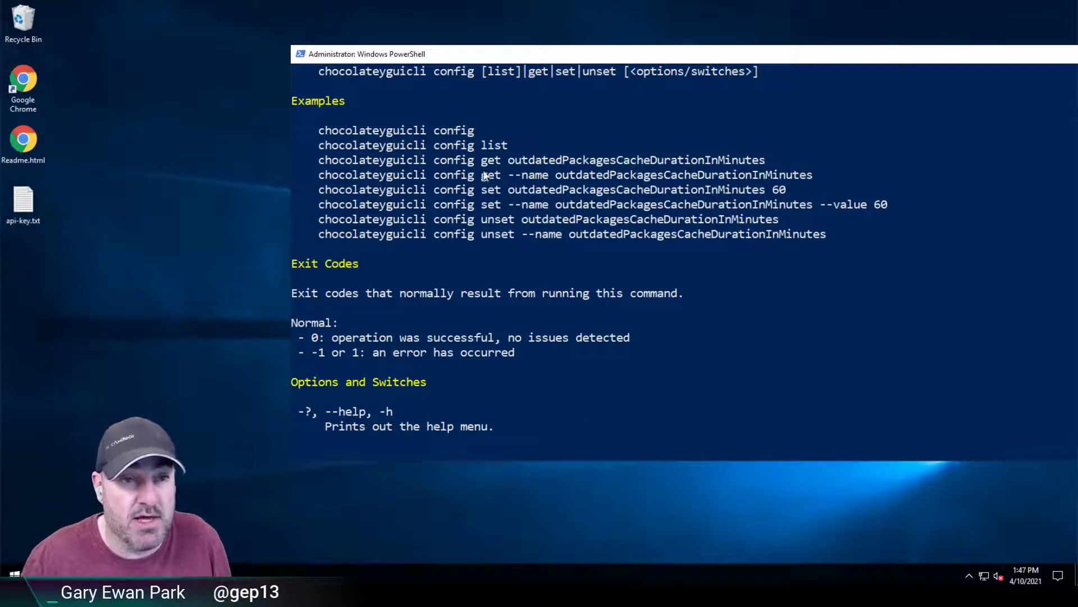
drag(400, 162, 699, 161)
drag(432, 191, 589, 194)
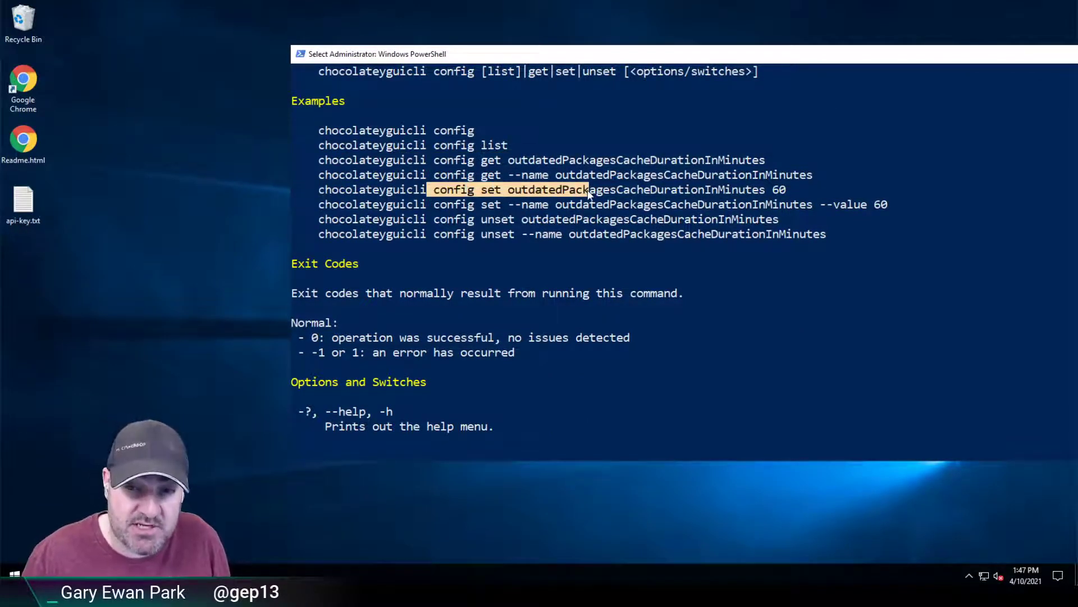
drag(382, 220, 597, 221)
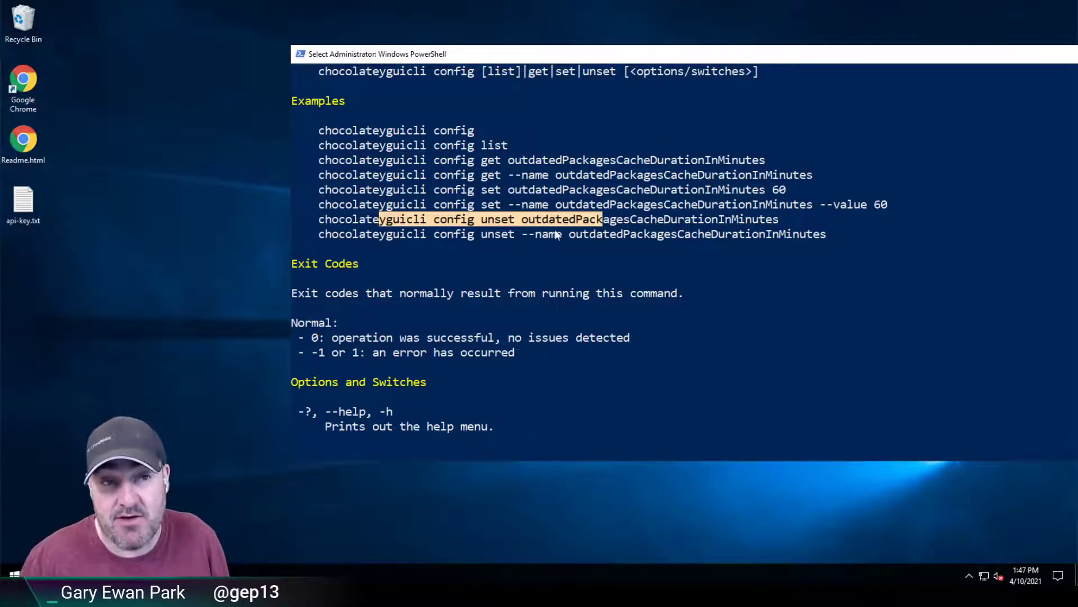
click(496, 198)
drag(313, 207, 887, 205)
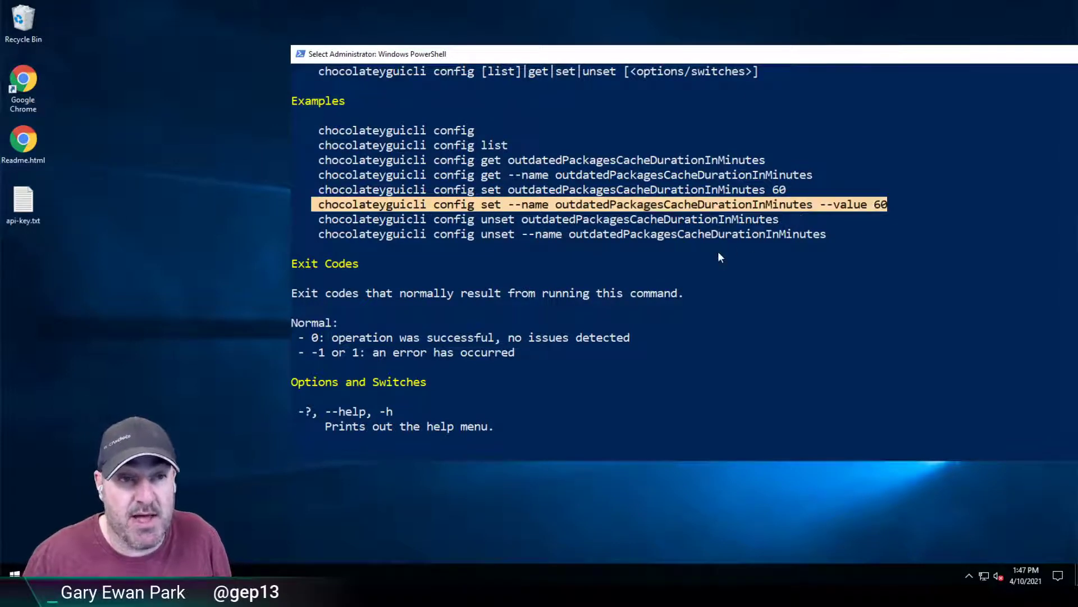
Step: Run 'chocolateyguicli config set --name=DefaultSourceName --value=chocolatey'
scroll(718, 251, down, 7)
key(Up)
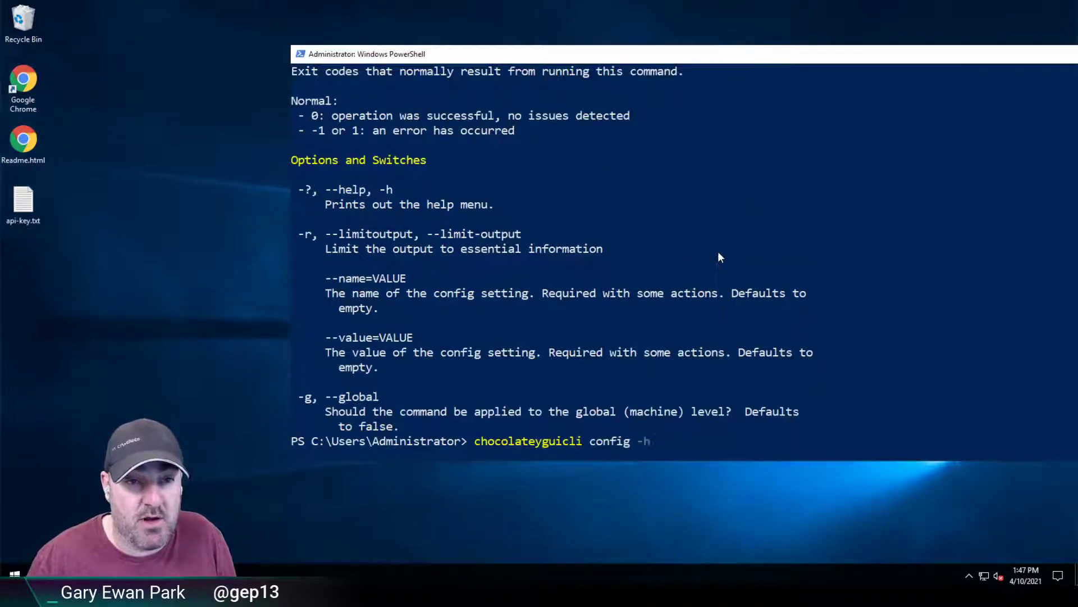
key(BackSpace)
key(BackSpace)
text(set --name=DefaultSourceName)
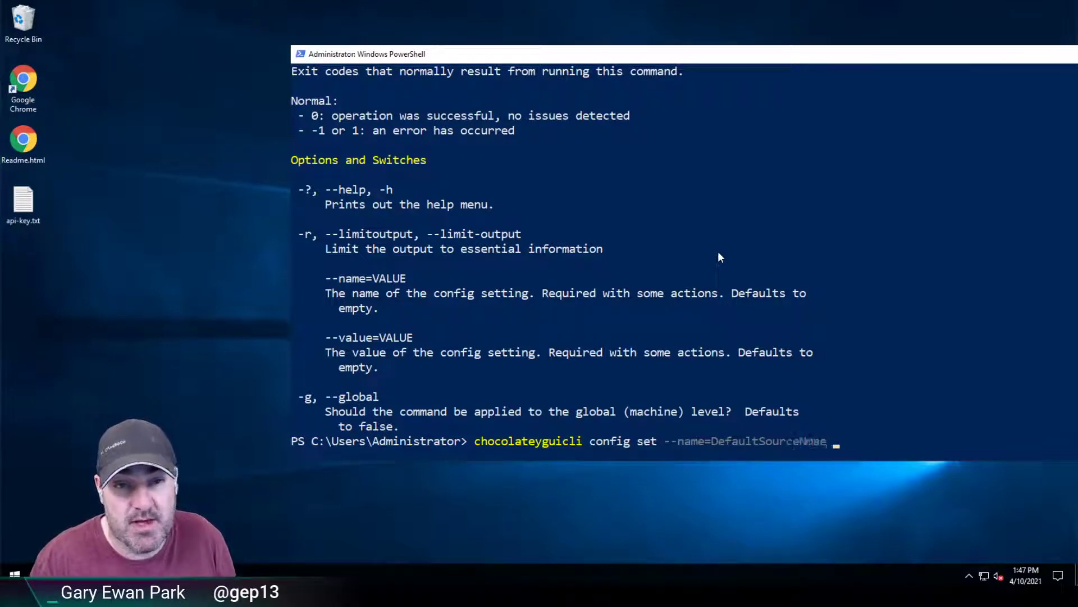
key(BackSpace)
key(BackSpace)
key(BackSpace)
text(ame --value=chocolatey)
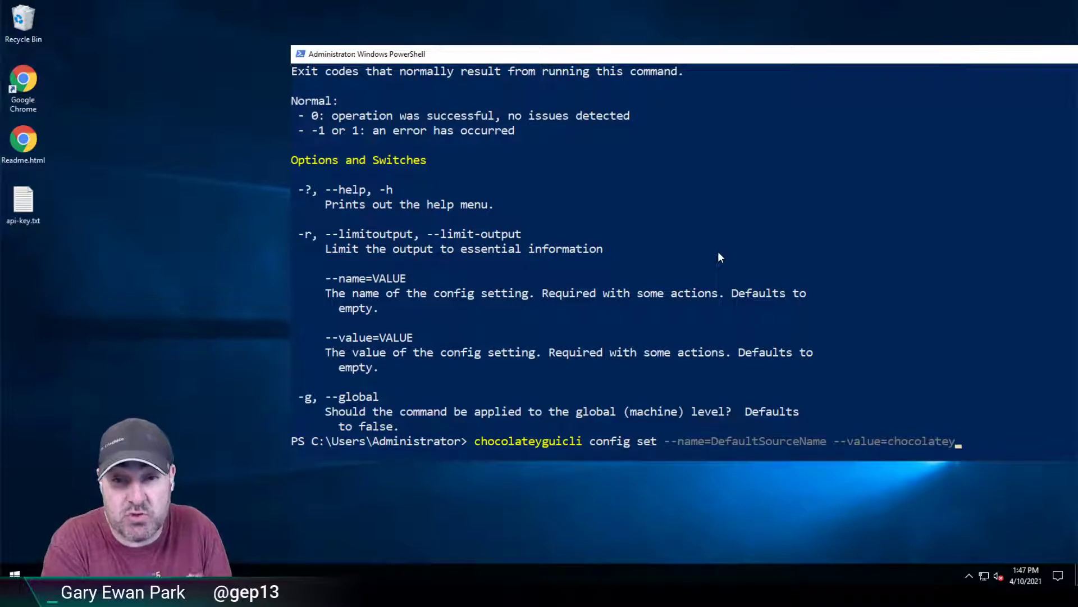
key(Return)
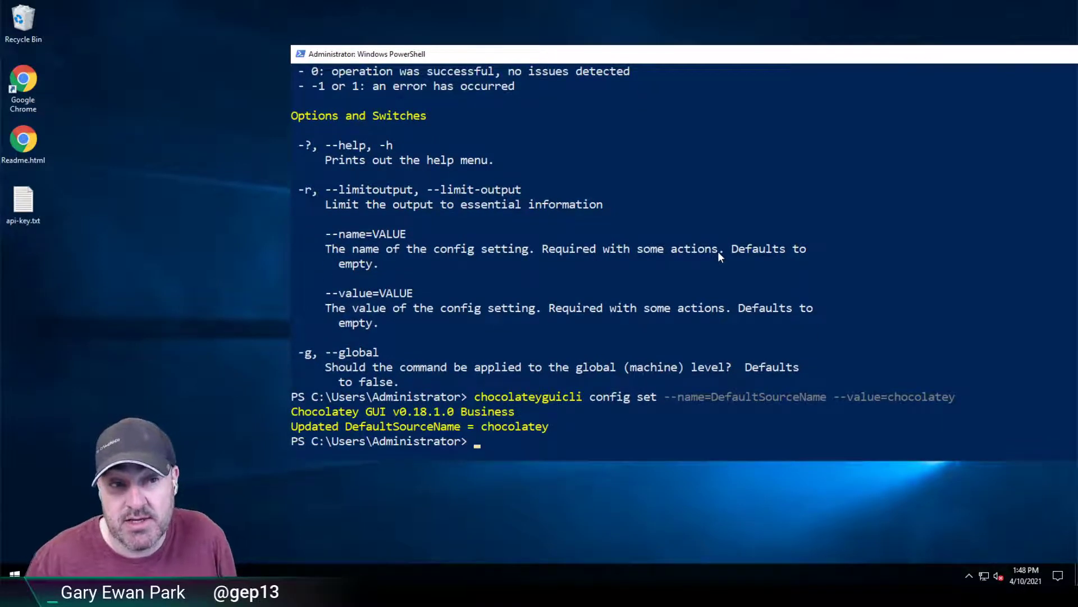
Step: Rerun 'chocolateyguicli config list' and copy the 'DefaultSourceName = chocolatey' line
key(Up)
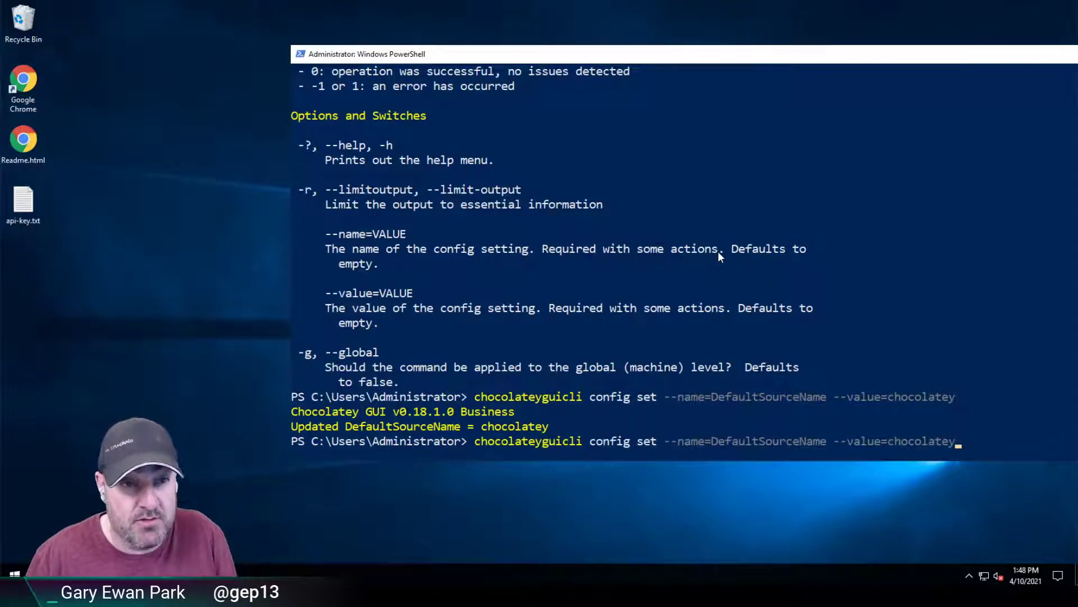
key(BackSpace)
key(BackSpace)
key(BackSpace)
key(BackSpace)
key(BackSpace)
key(BackSpace)
key(BackSpace)
key(BackSpace)
key(BackSpace)
key(BackSpace)
key(BackSpace)
key(BackSpace)
key(BackSpace)
key(BackSpace)
key(BackSpace)
key(BackSpace)
key(BackSpace)
key(BackSpace)
key(BackSpace)
key(BackSpace)
text(list)
key(Return)
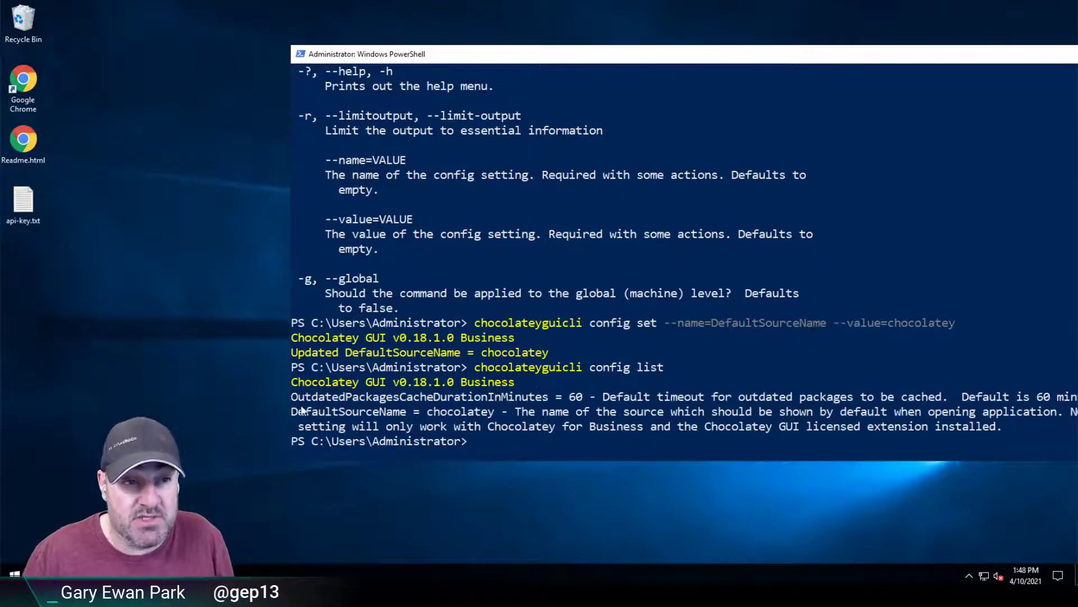
drag(293, 411, 499, 423)
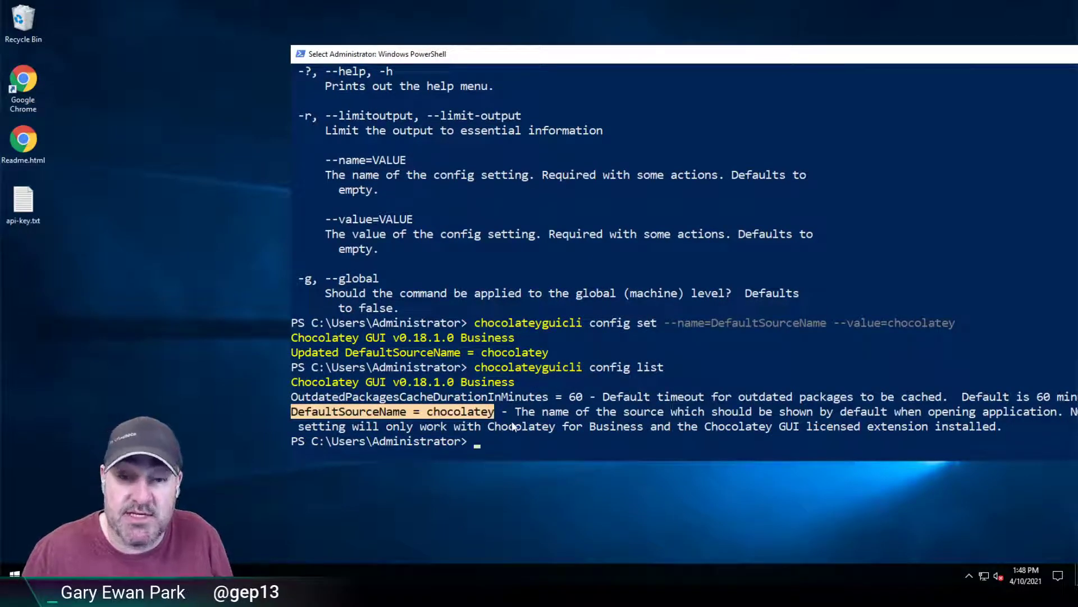
right_click(538, 421)
Step: Launch chocolateygui and confirm in Settings that DefaultSourceName is chocolatey
text(chocolateygui)
key(Return)
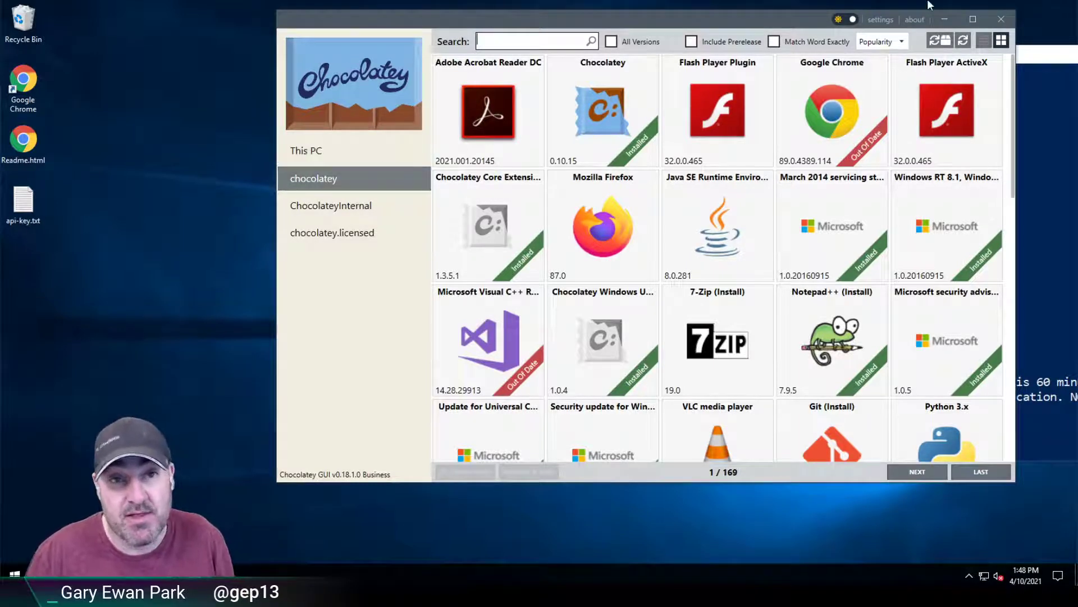
click(880, 21)
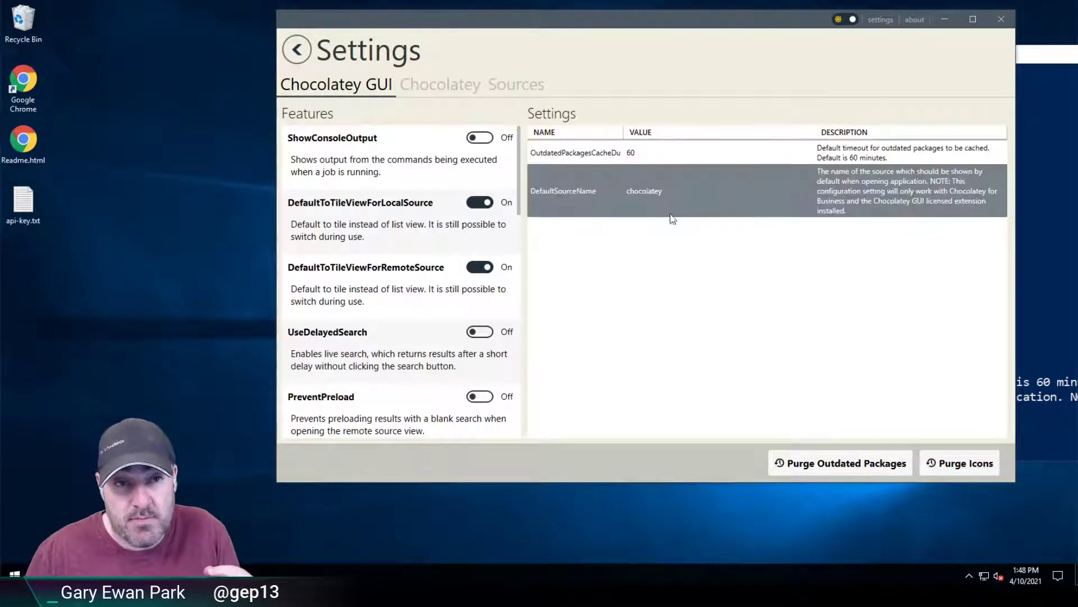
Step: Close Chocolatey GUI and rerun the DefaultSourceName=chocolatey set command with --global
click(1003, 21)
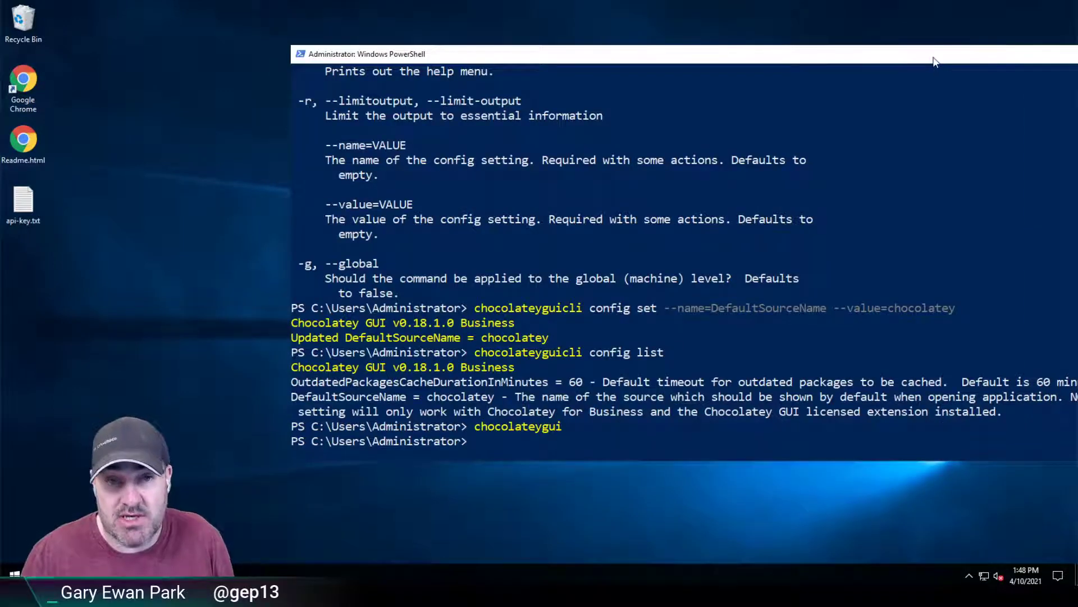
drag(935, 59, 928, 41)
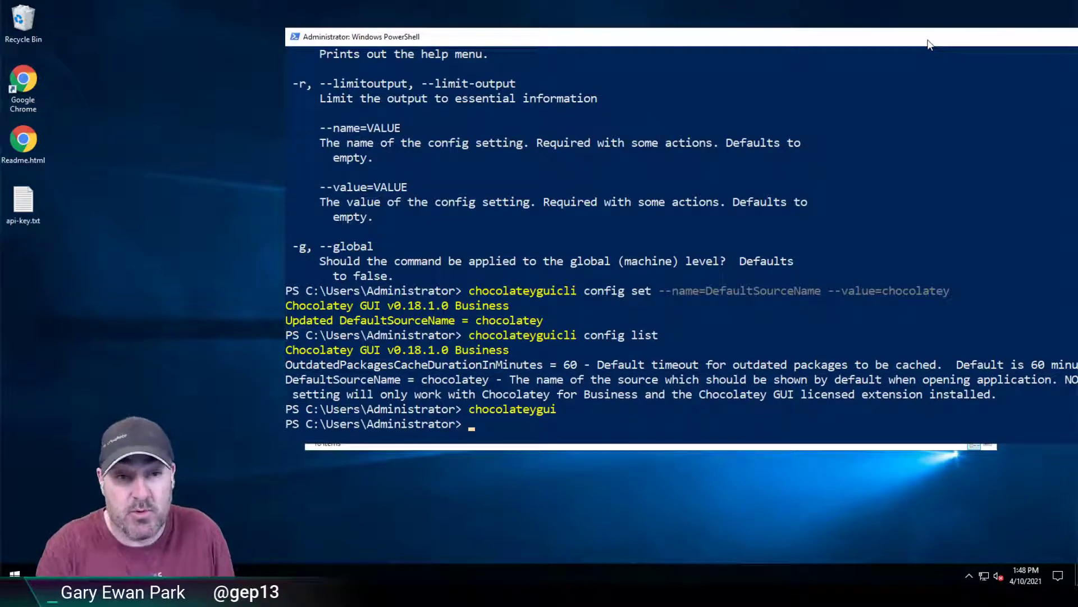
key(Up)
key(Up)
key(Up)
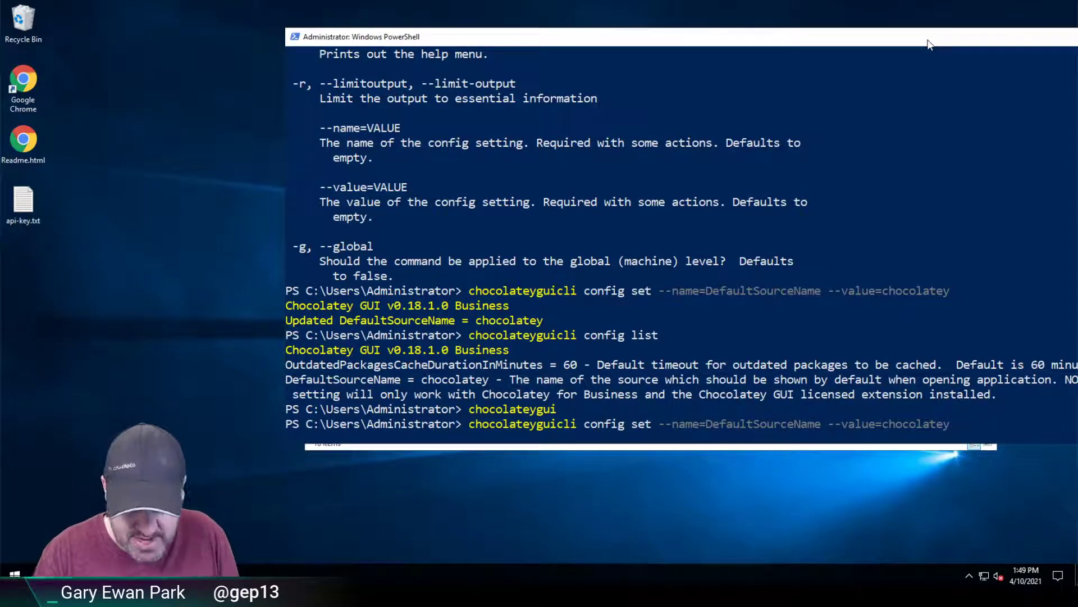
text(--global)
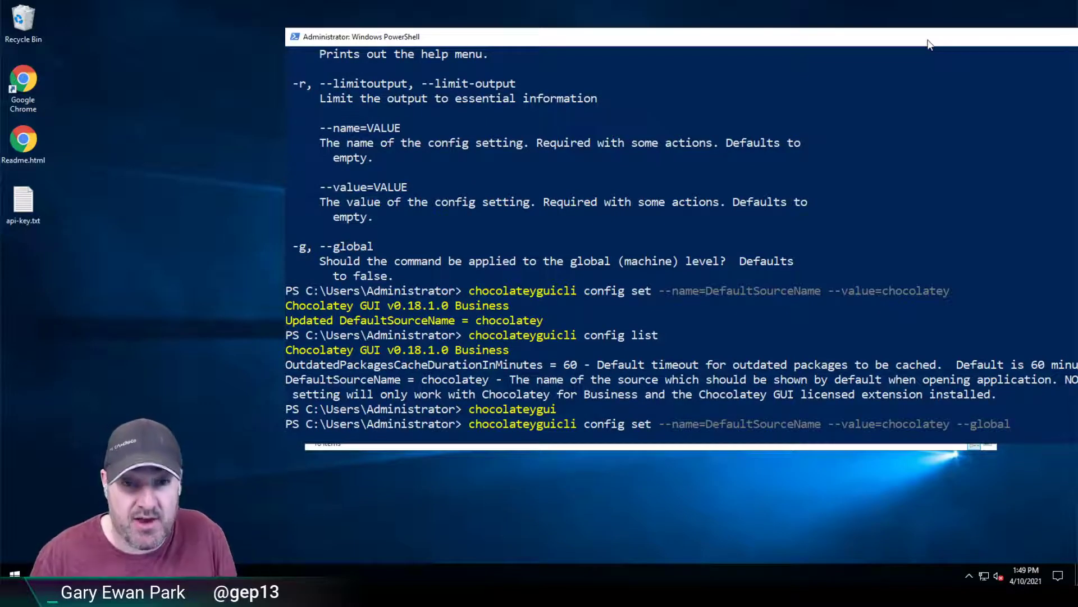
key(Return)
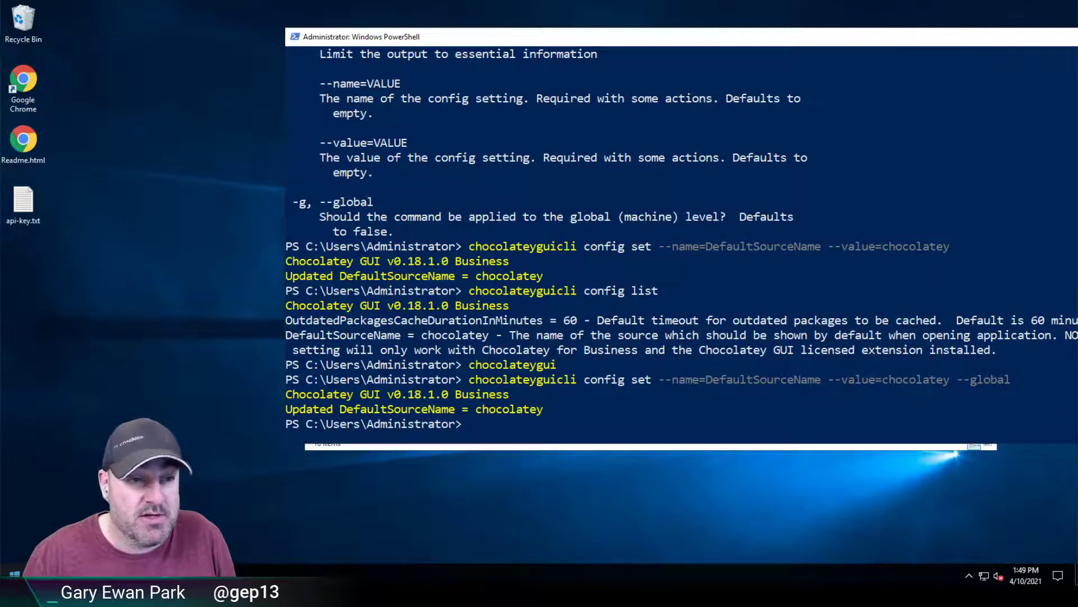
Step: Sign out of the Administrator account from the Start power-user menu
right_click(14, 574)
mouse_move(50, 538)
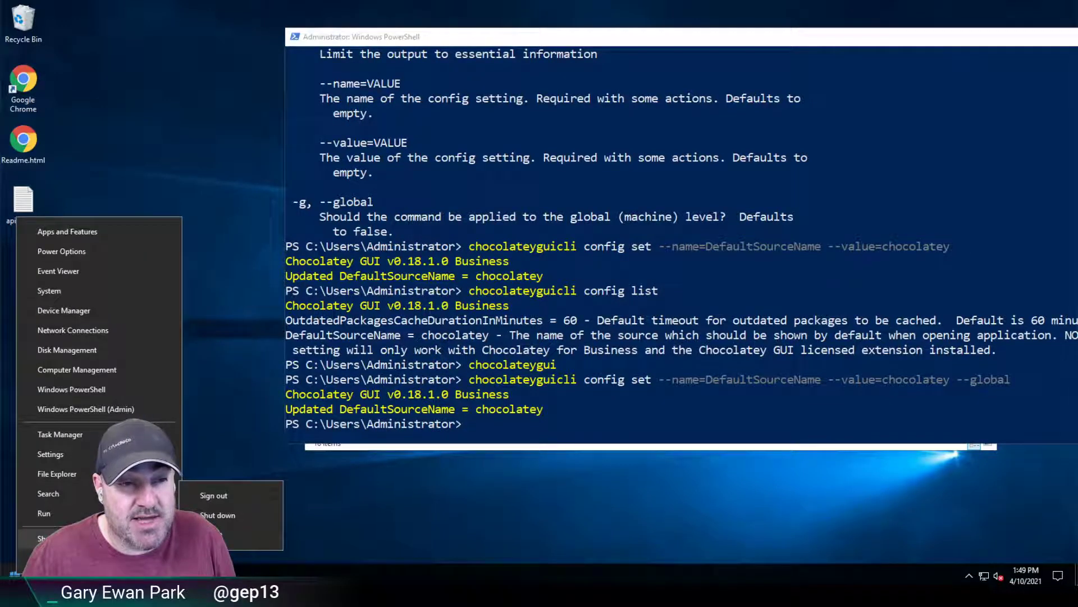
click(225, 496)
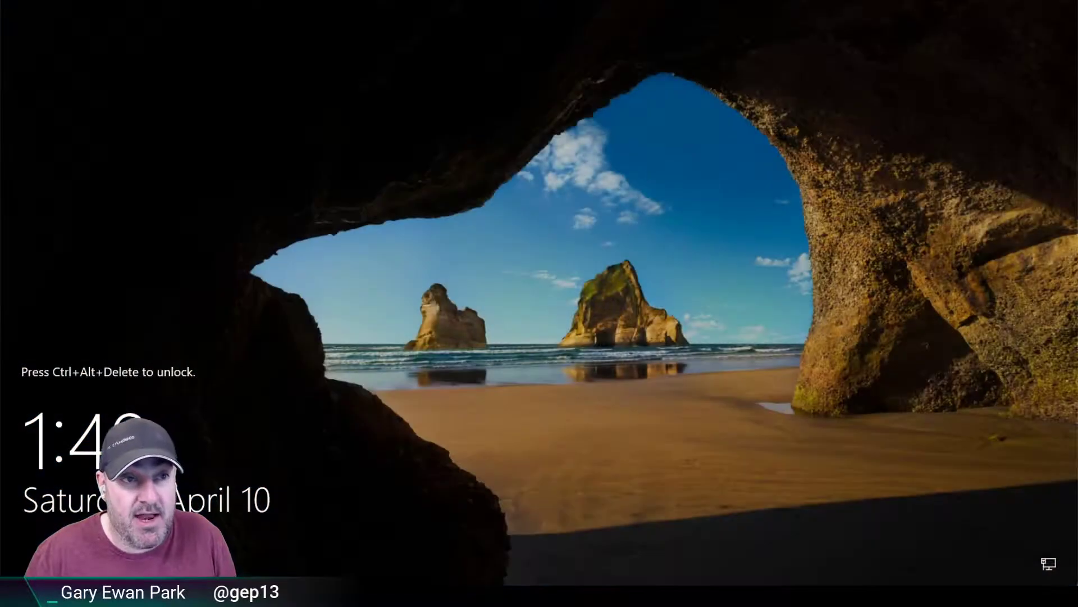
Step: Send Ctrl-Alt-Del from VMware, choose Non Admin, and sign in with the account password
click(213, 0)
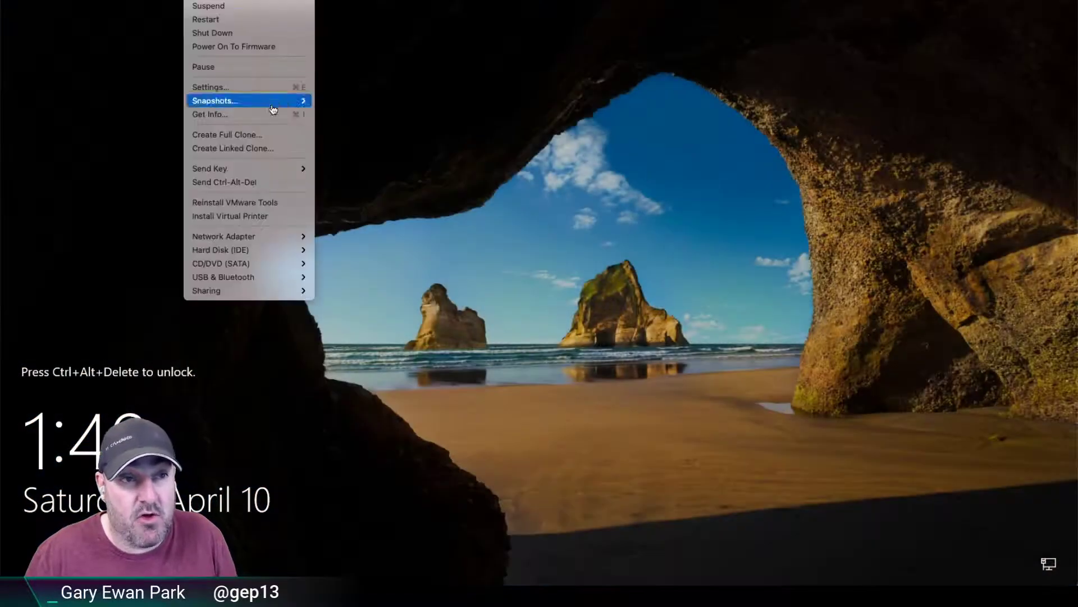
click(264, 182)
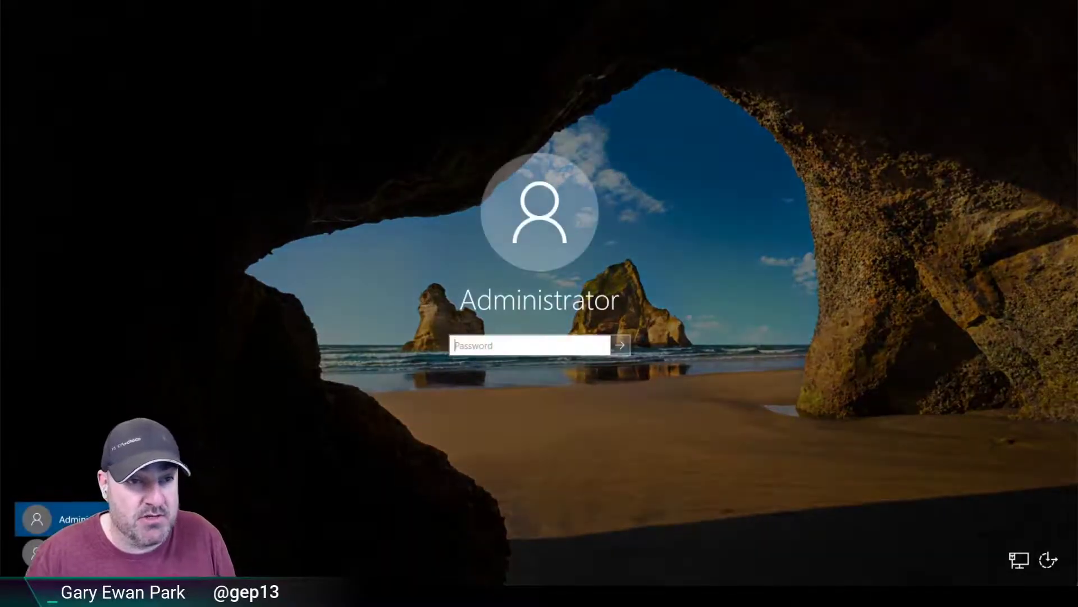
click(56, 552)
text(••••)
key(Return)
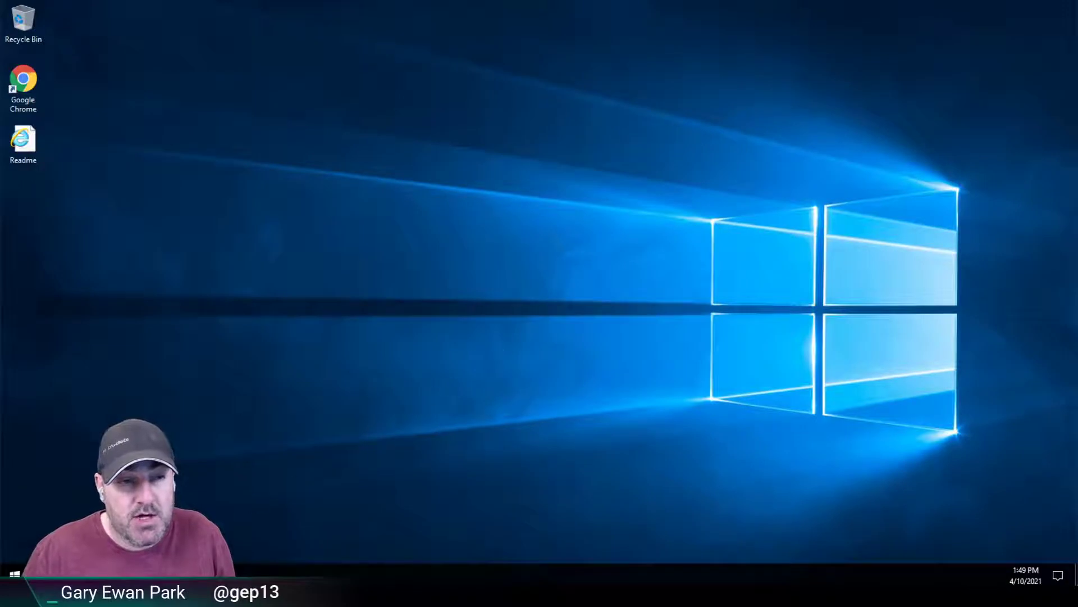
click(17, 572)
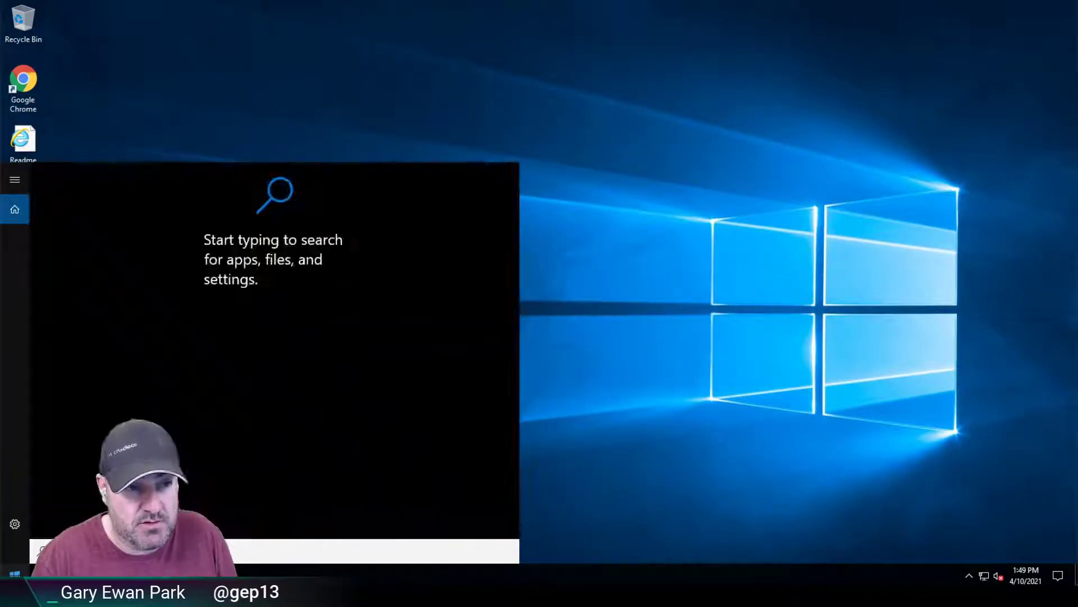
text(chocolatey)
key(Return)
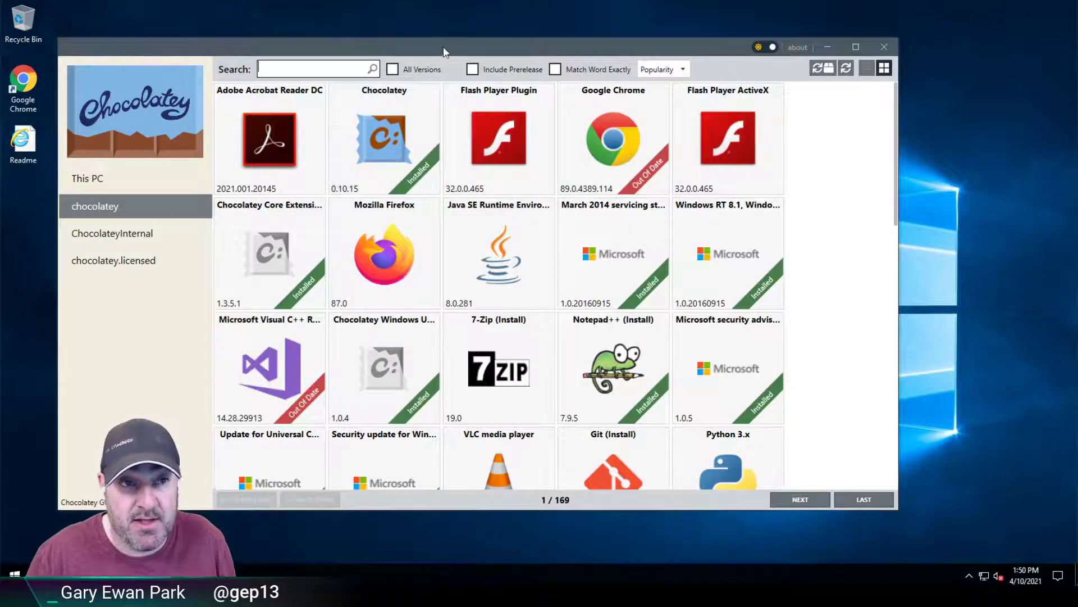
drag(454, 50, 601, 41)
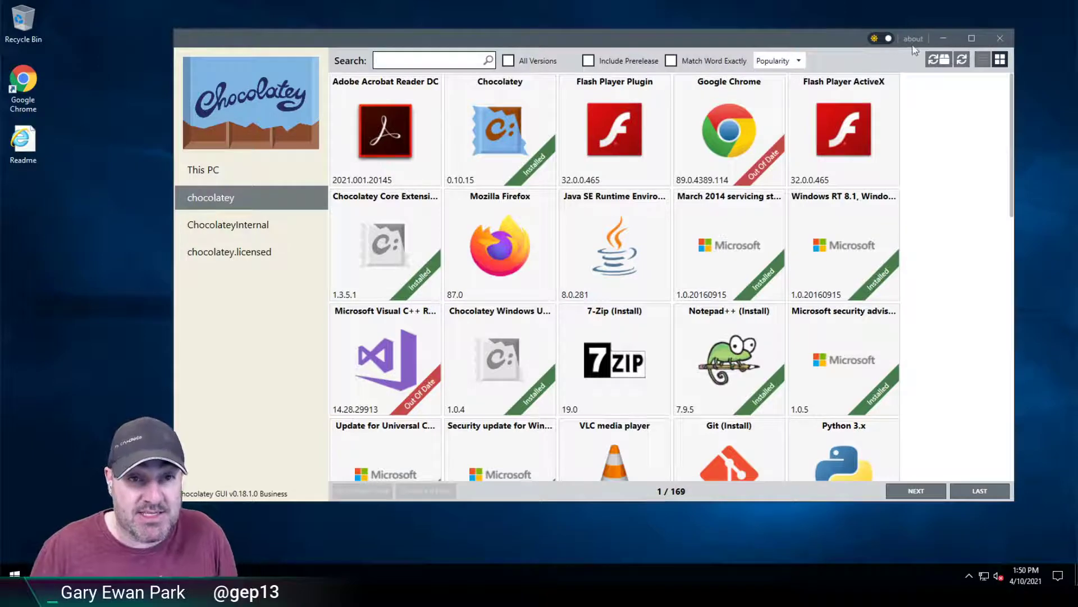
click(944, 39)
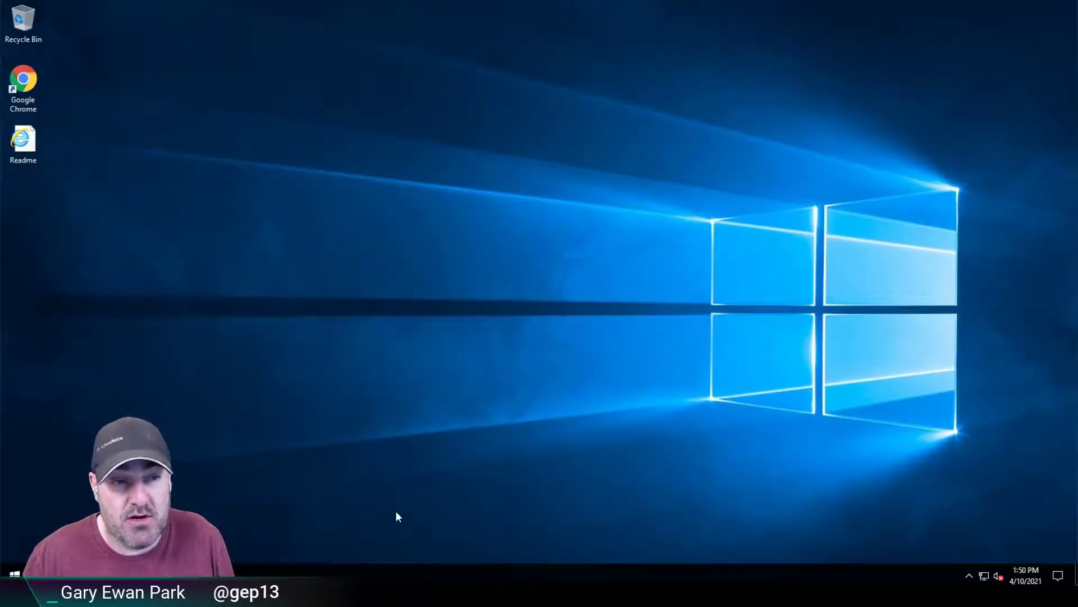
text(chocolateyguicli config set --name=defa)
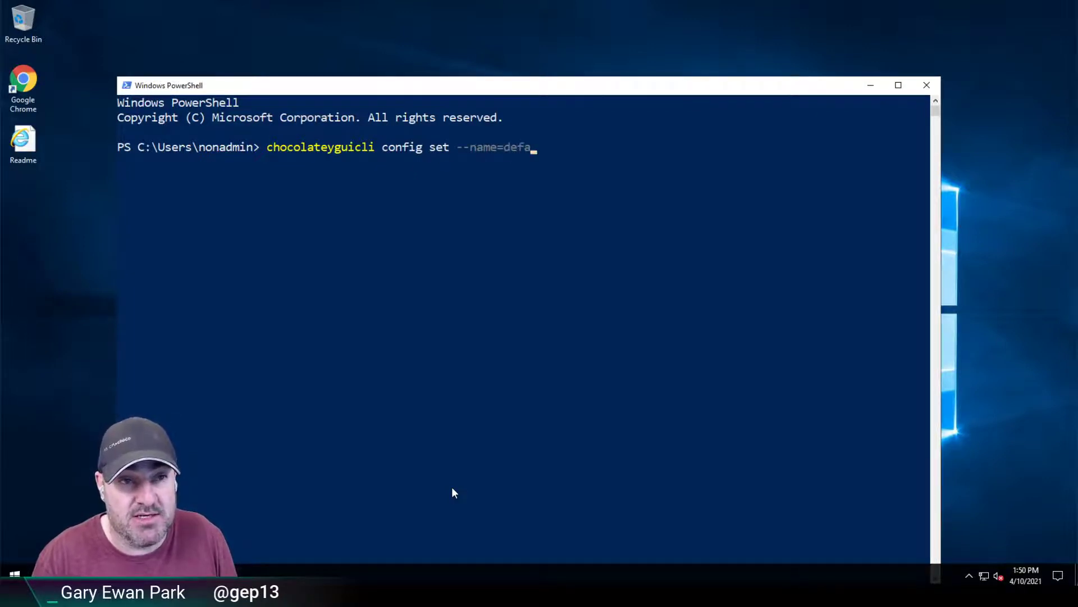
text(ultsource)
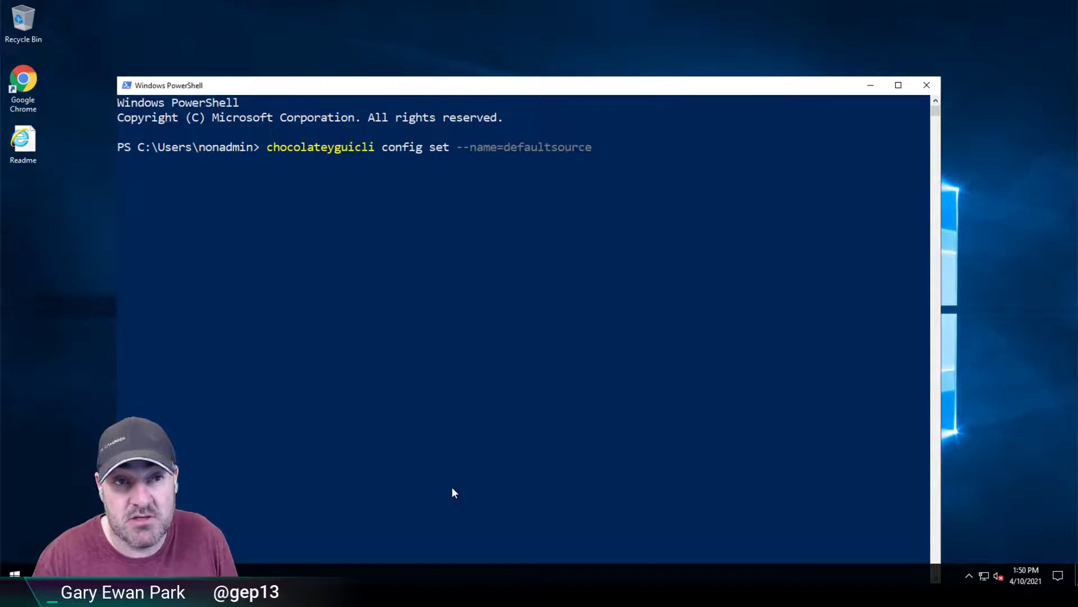
text(name -)
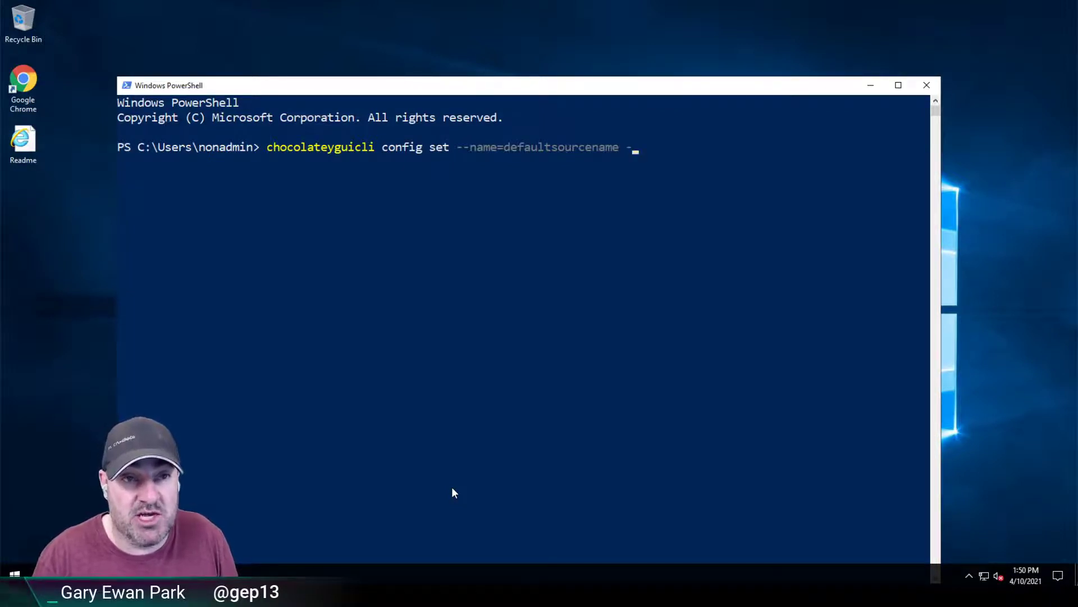
text(-value=bob)
key(Return)
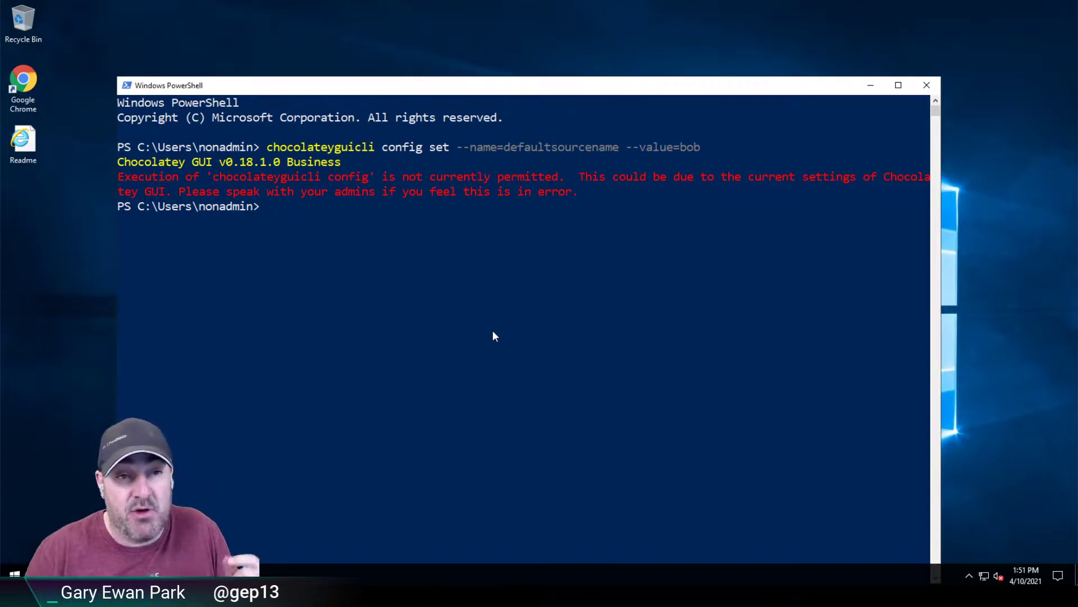
drag(531, 88, 636, 34)
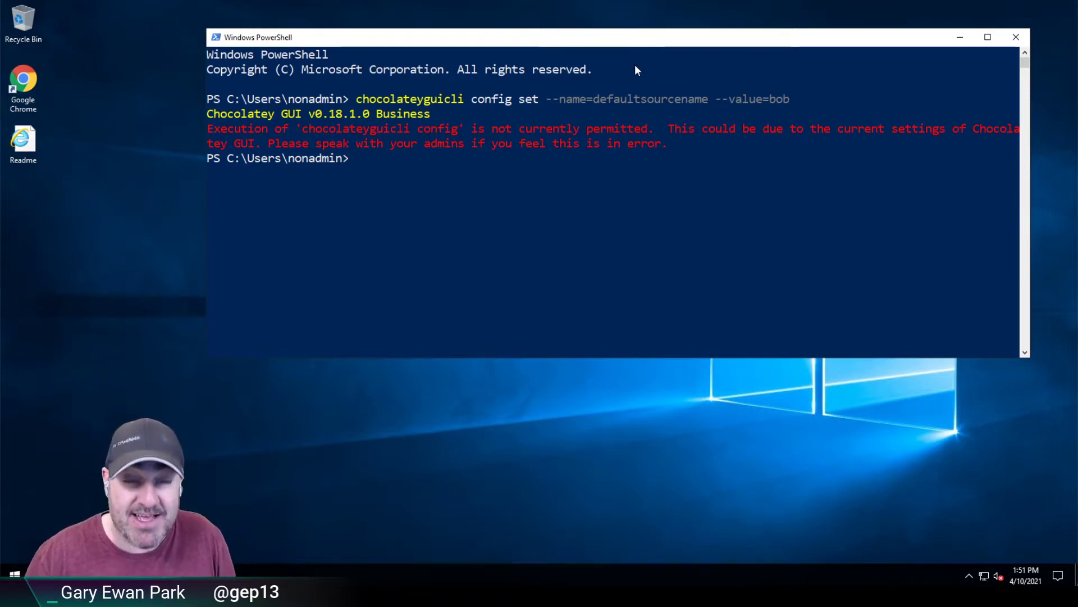
Step: Close the PowerShell console and sign out of the Non Admin account
click(1016, 37)
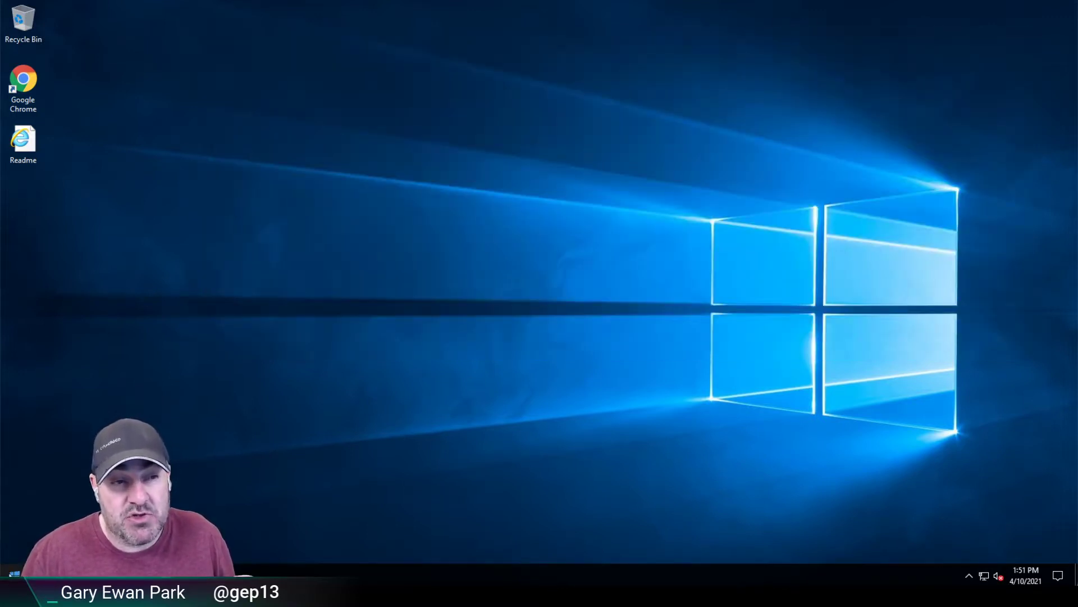
key(super+x)
key(u)
key(i)
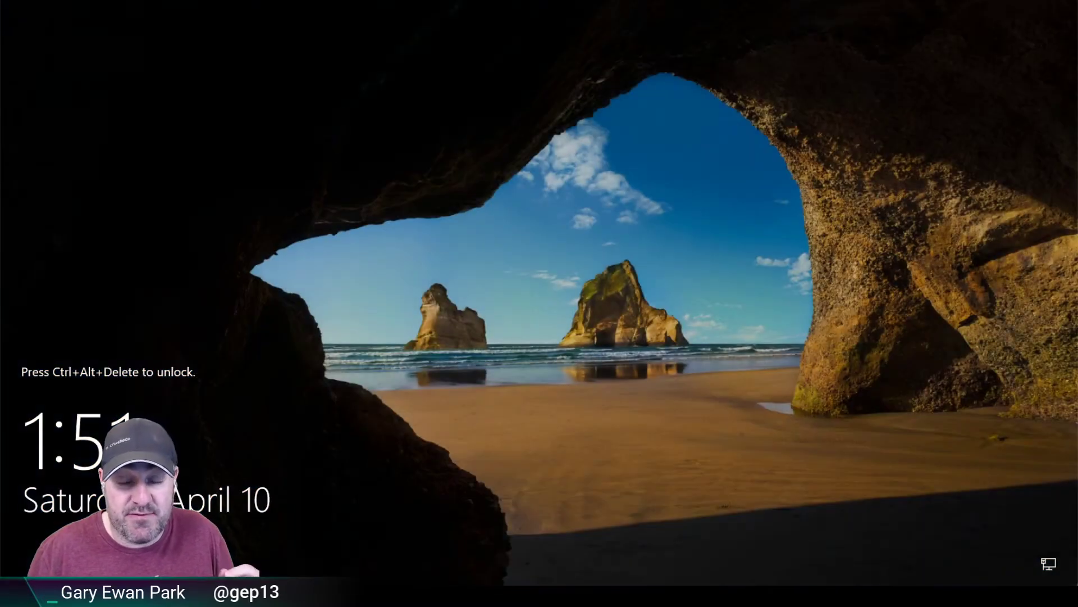